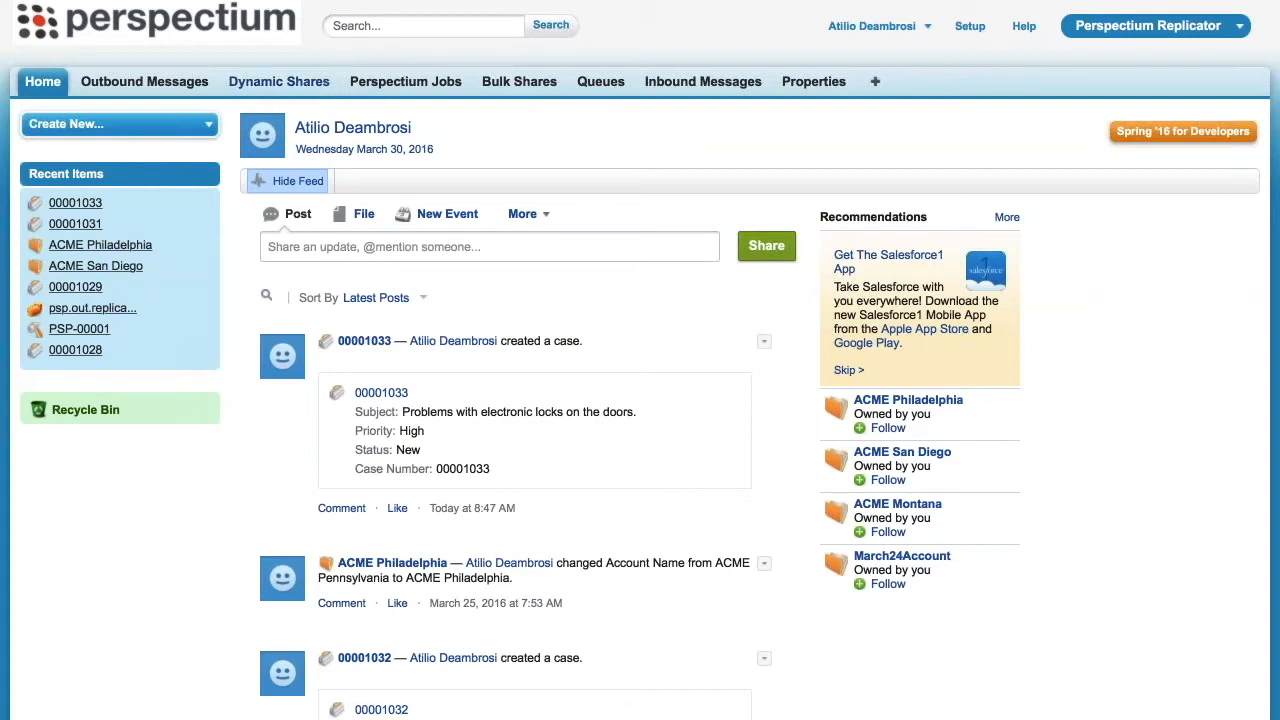
Open the Share Case to DB dynamic share for editing and review its Case table selection and target queue
click(279, 81)
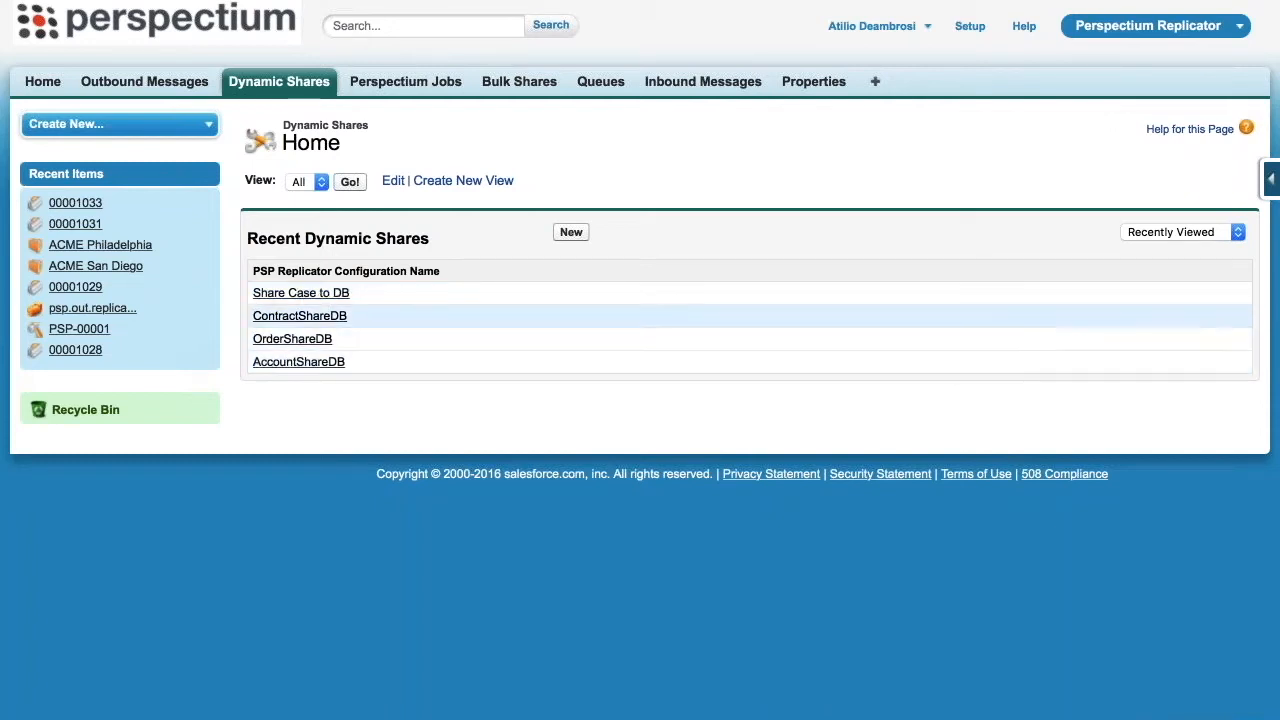
click(297, 296)
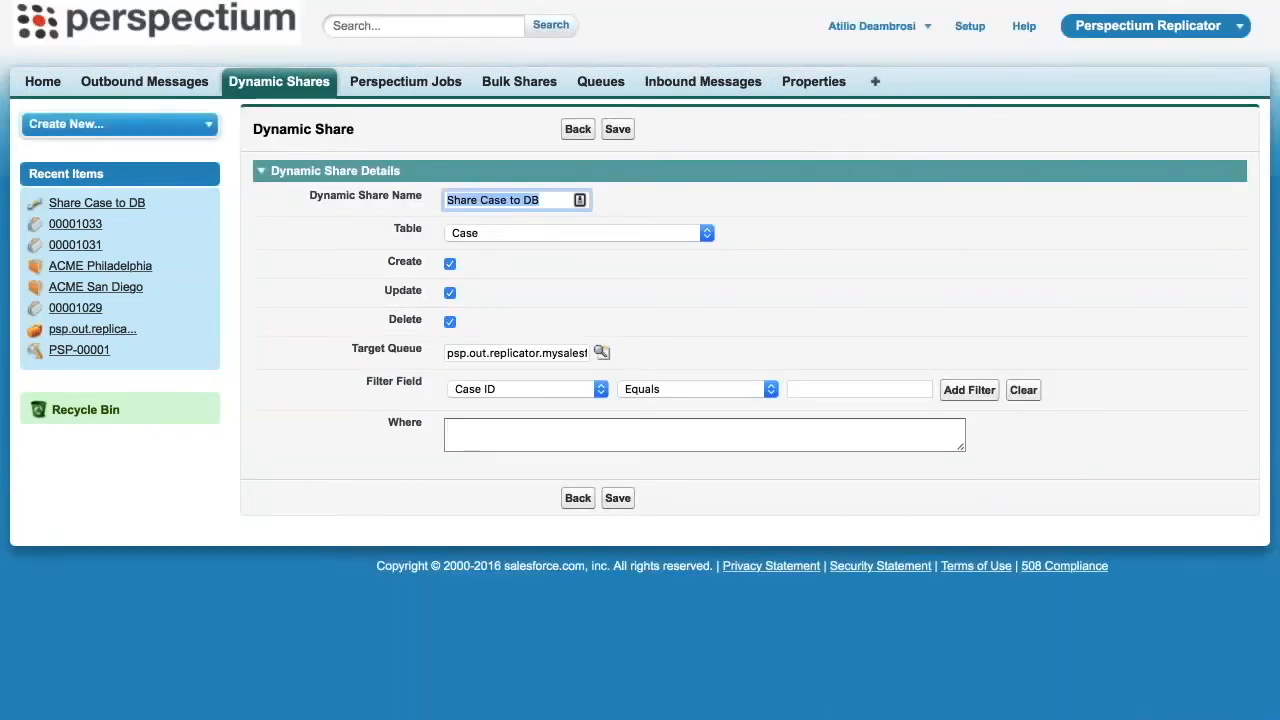
click(515, 237)
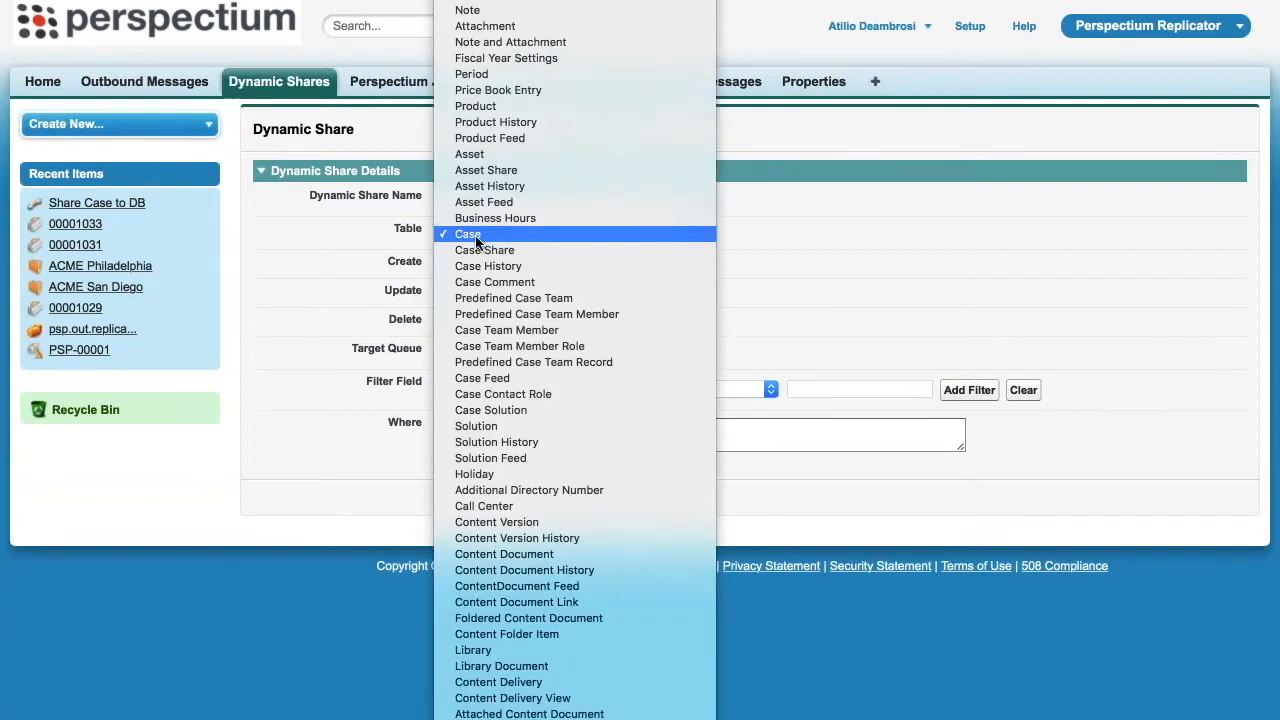
click(476, 238)
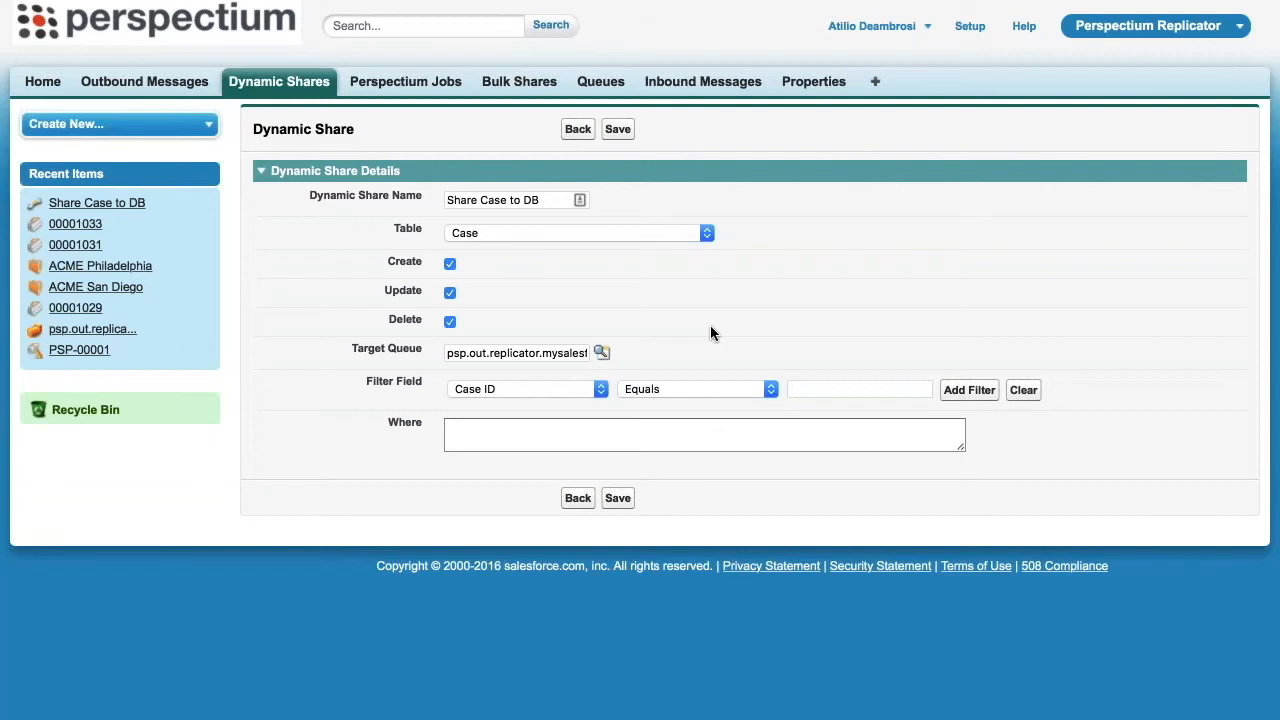
click(528, 353)
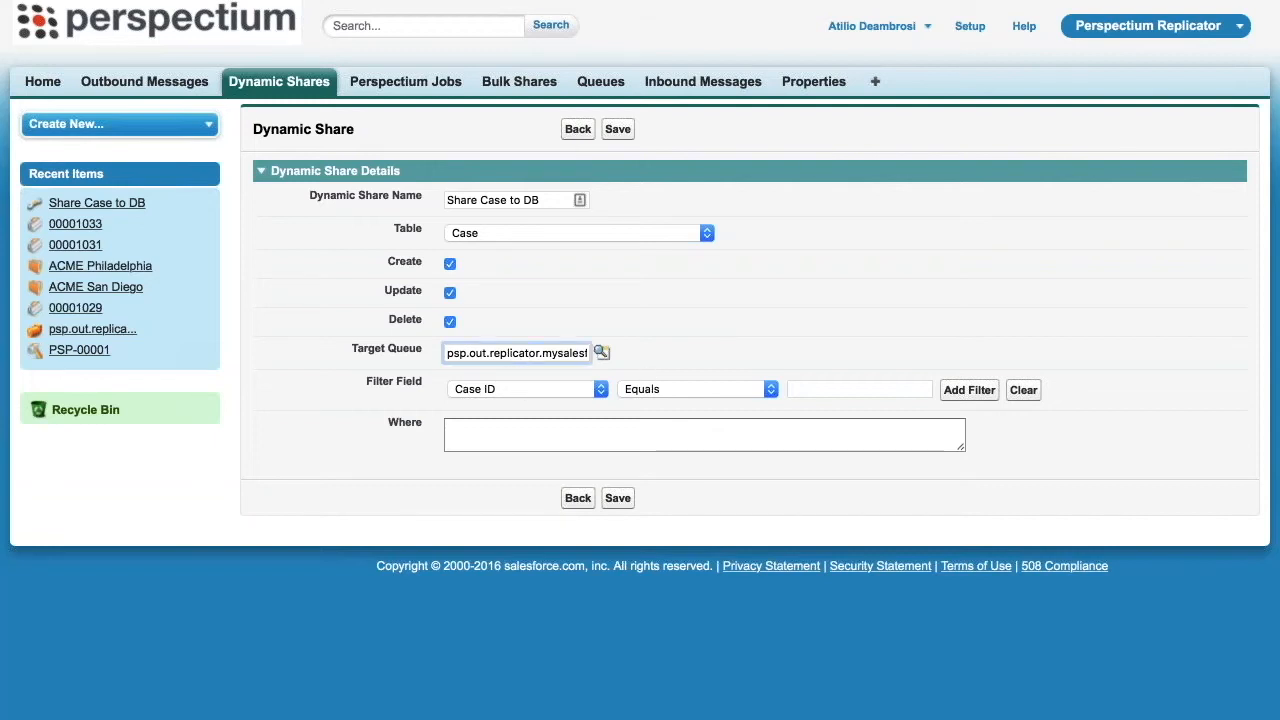
click(641, 348)
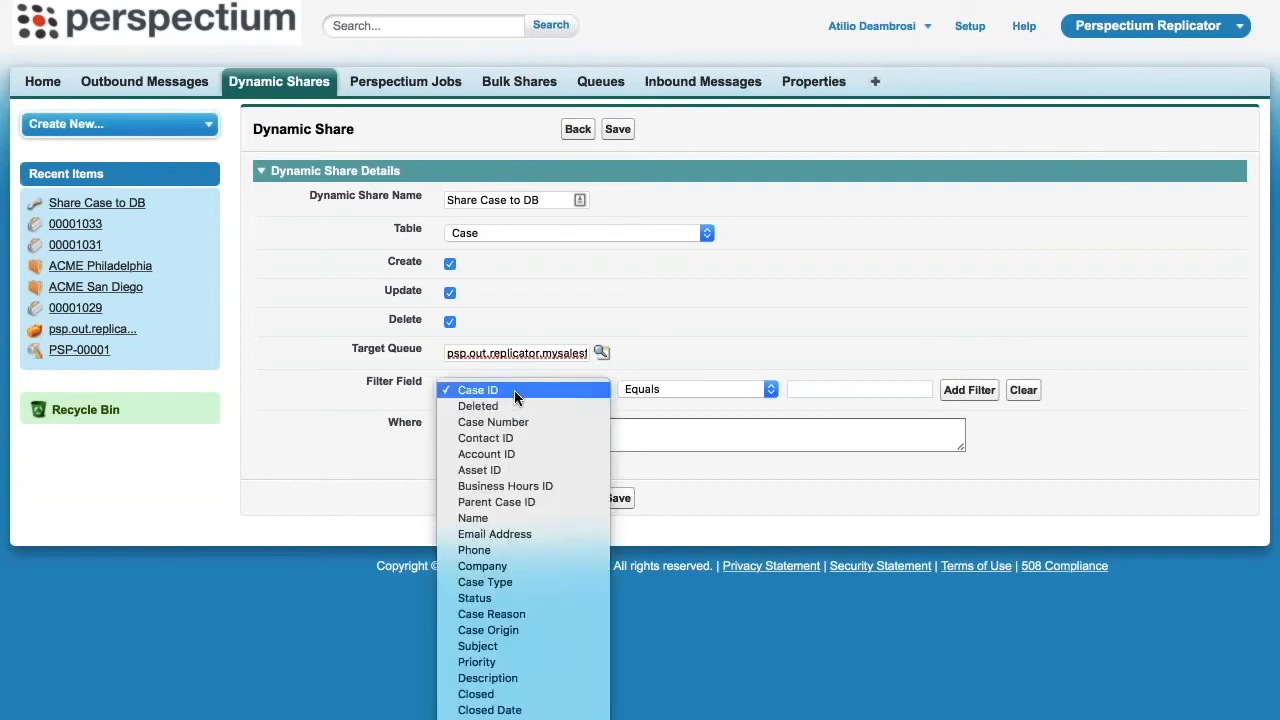
Try Priority as the filter field of the dynamic share and return to its detail page without saving
click(478, 662)
click(837, 390)
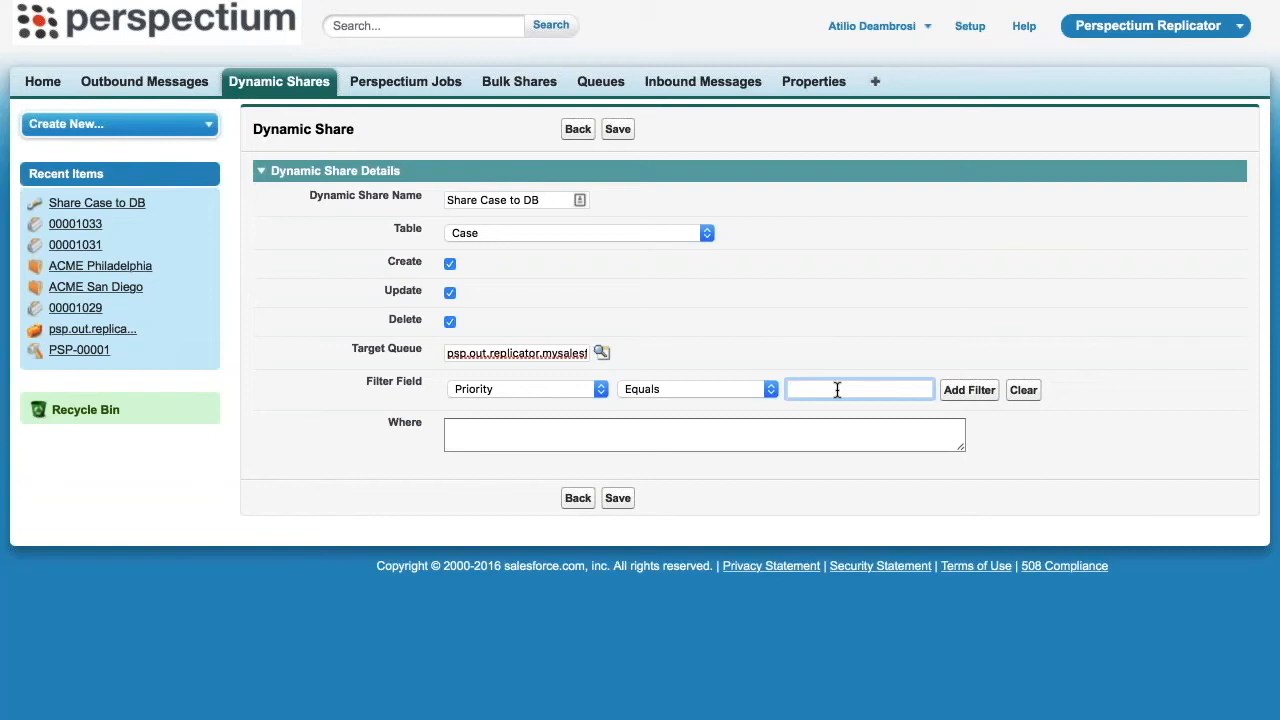
click(775, 430)
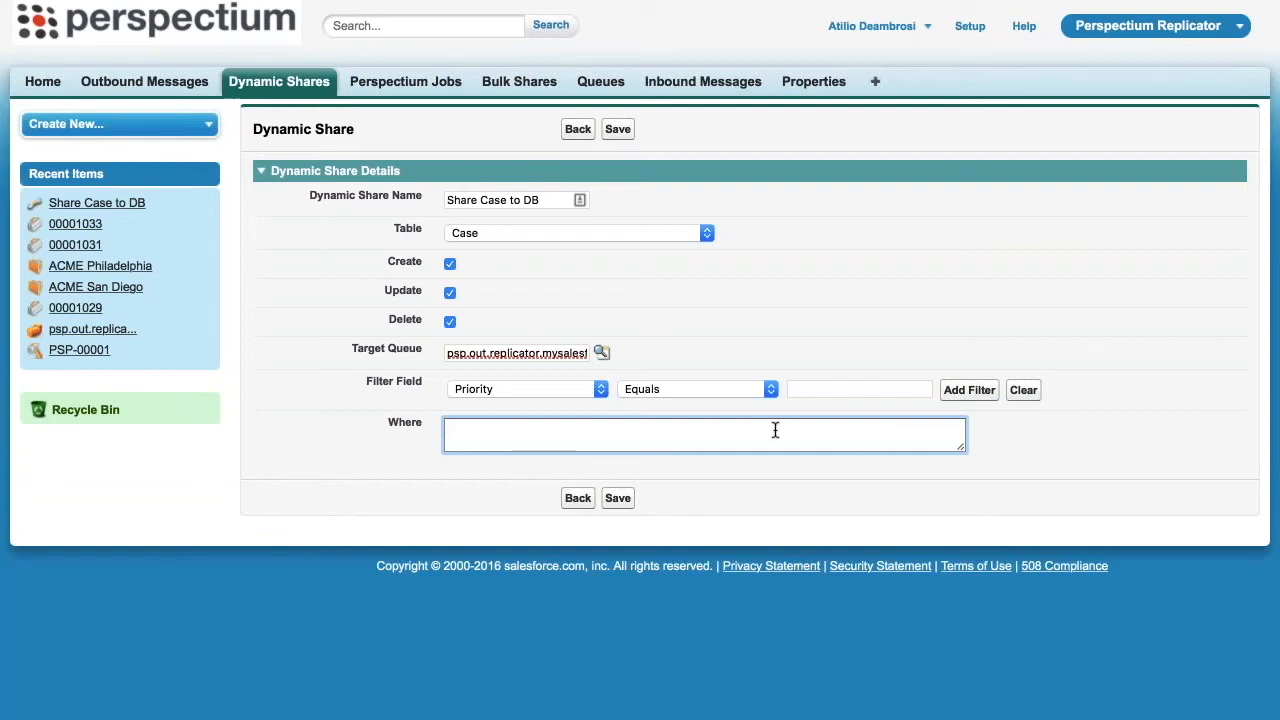
click(578, 498)
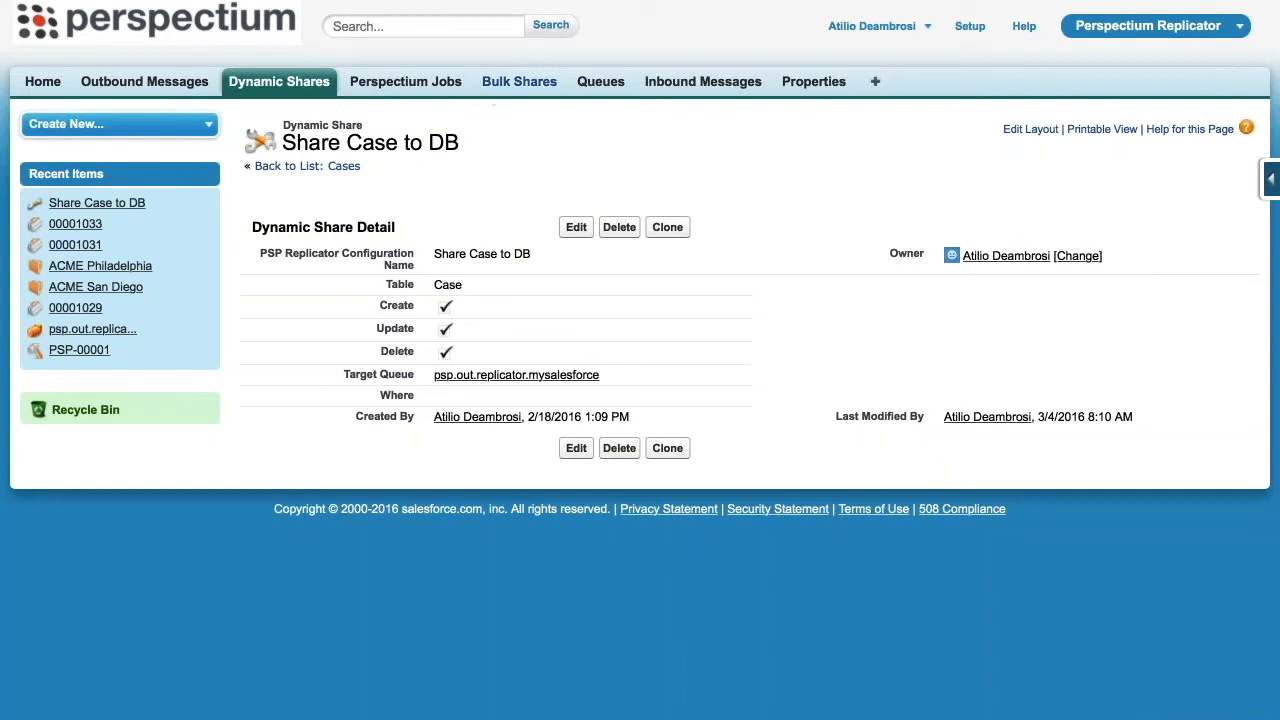
Open the "share cases to db" bulk share, review its edit settings, and return without saving
click(519, 81)
click(320, 295)
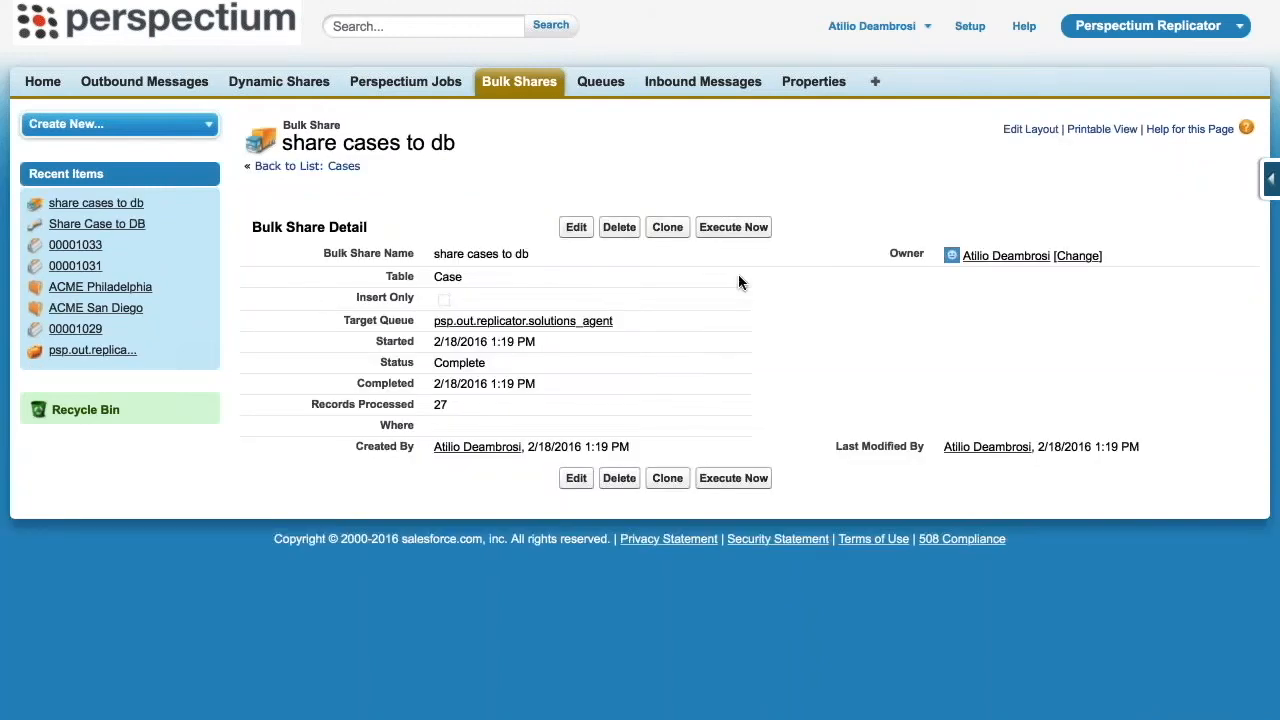
click(576, 227)
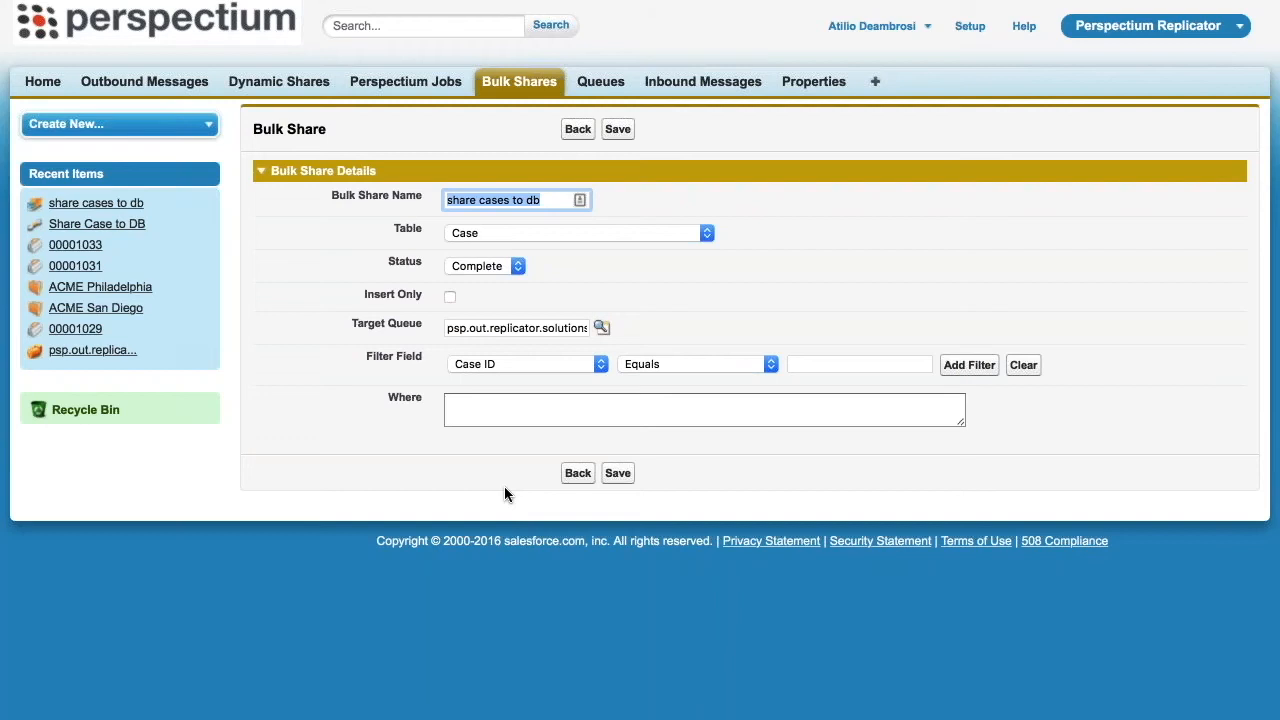
click(577, 473)
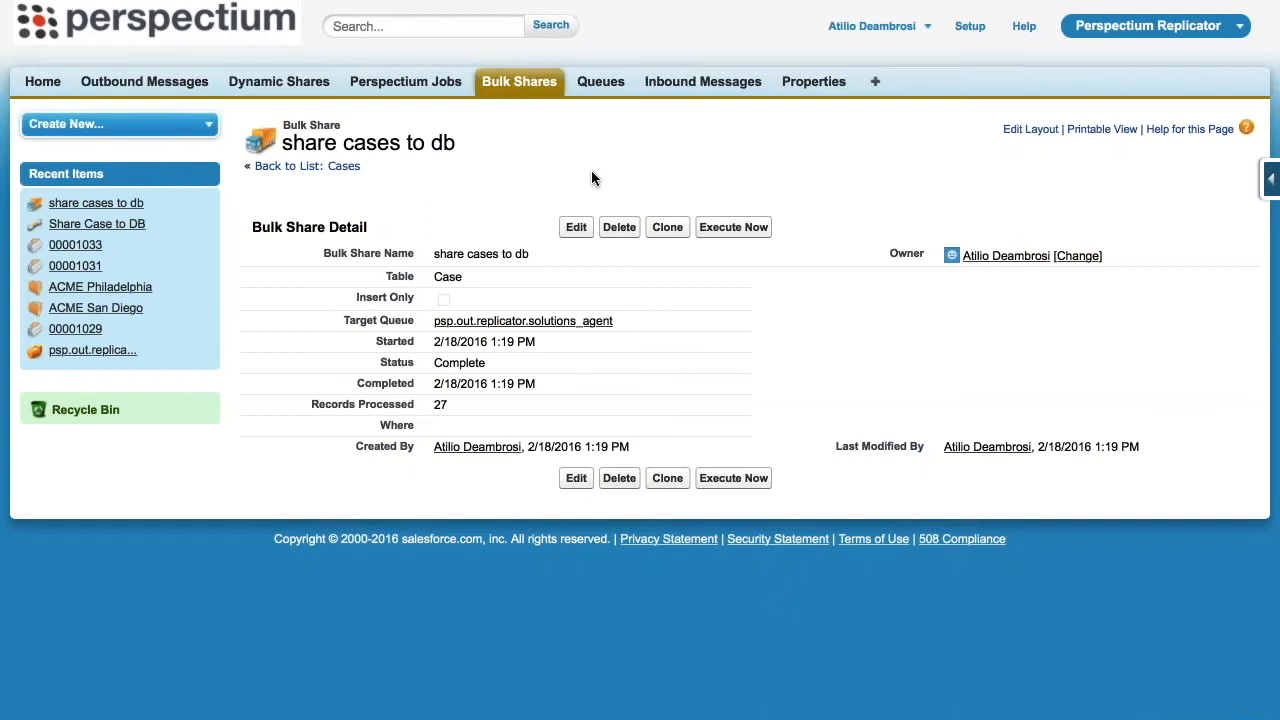
Switch to the Salesforce Sales app and start a new case
click(1110, 28)
click(1096, 58)
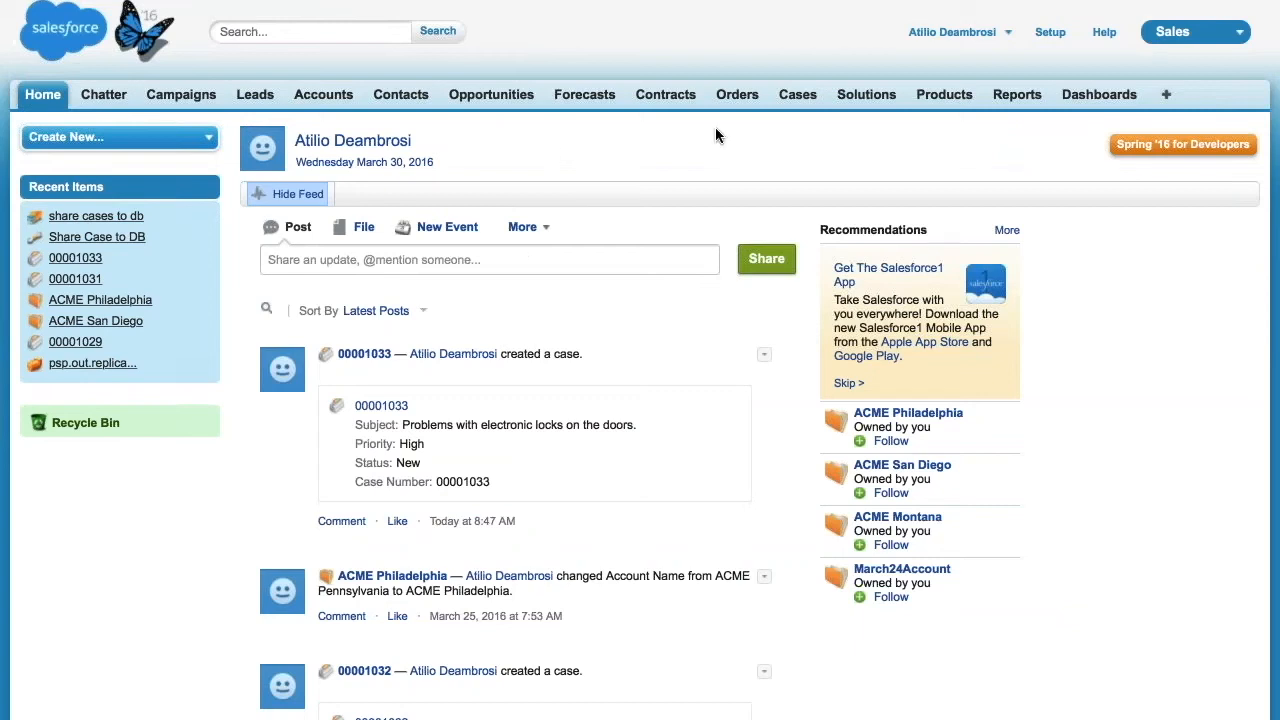
click(791, 100)
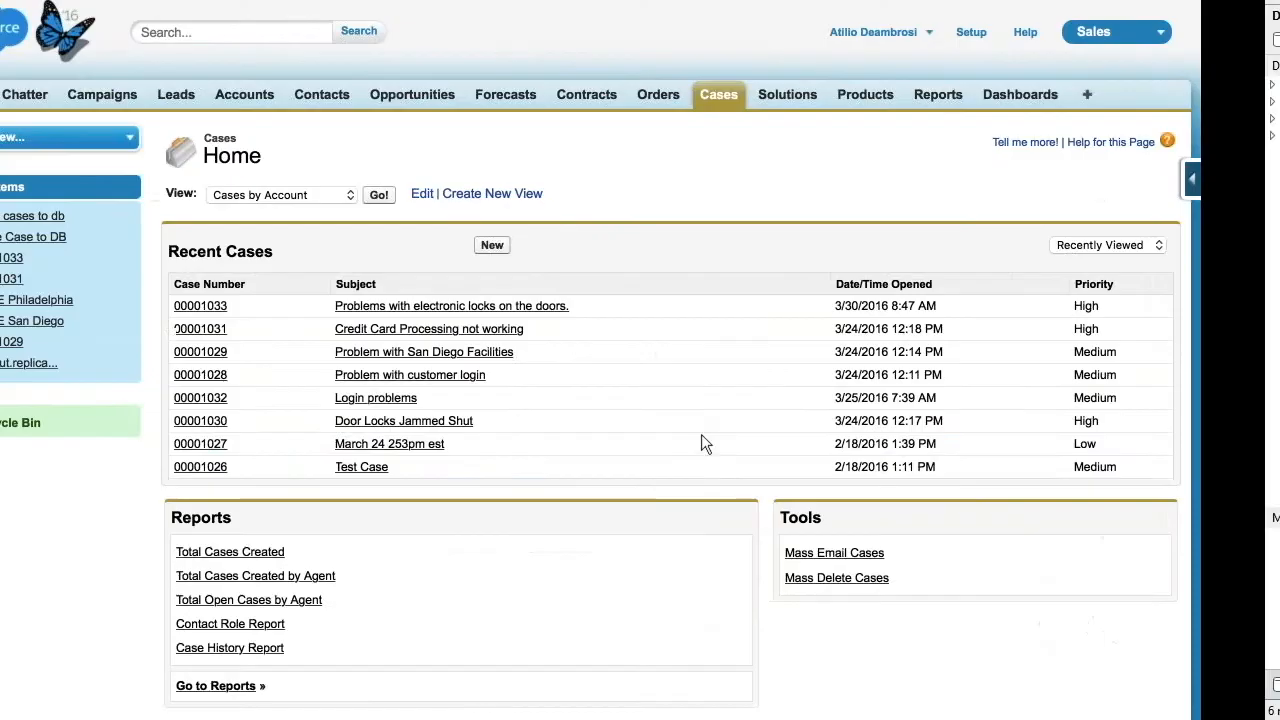
click(571, 245)
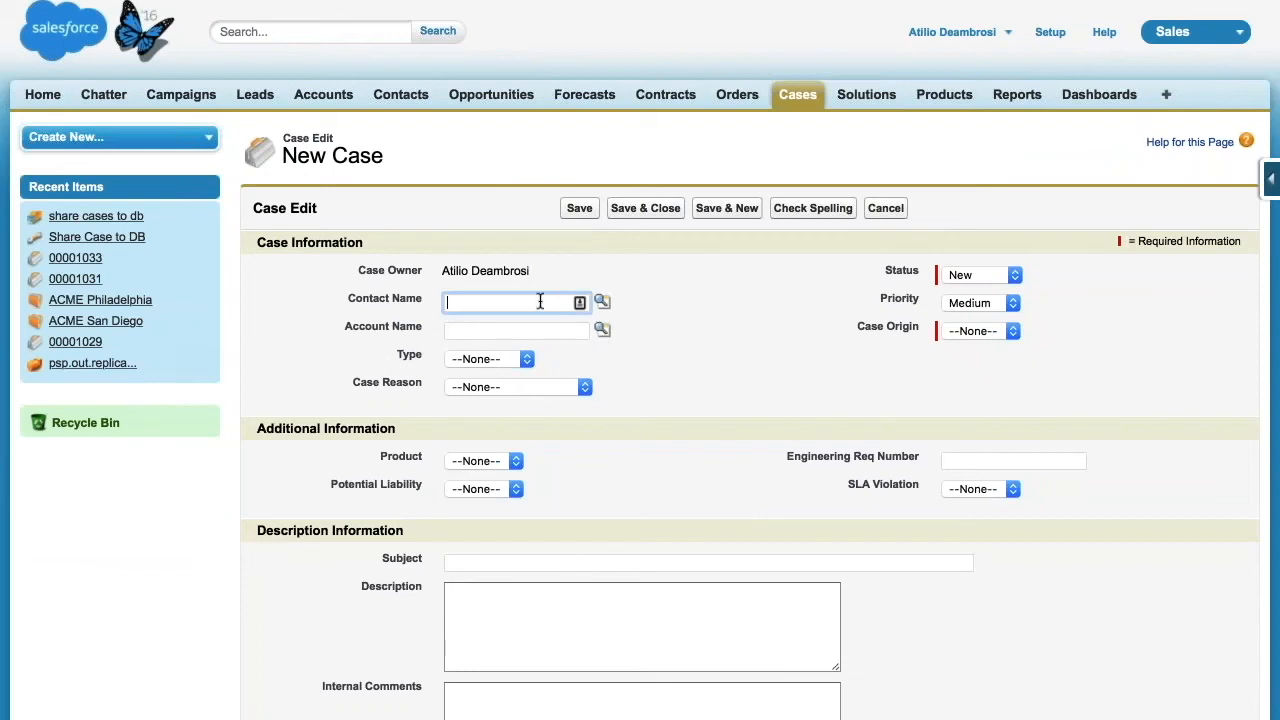
Look up ACME accounts and assign ACME Philadelphia as the new case's account
click(520, 331)
text(ACME Philadelphia)
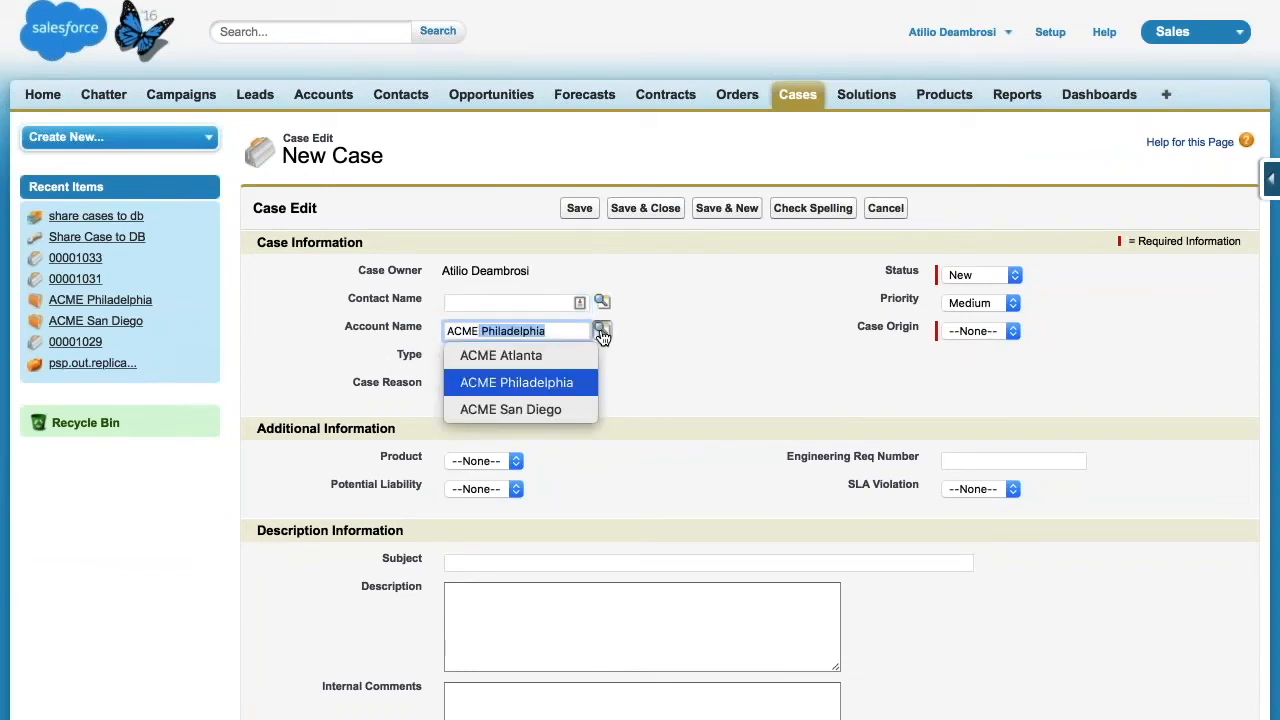
click(601, 331)
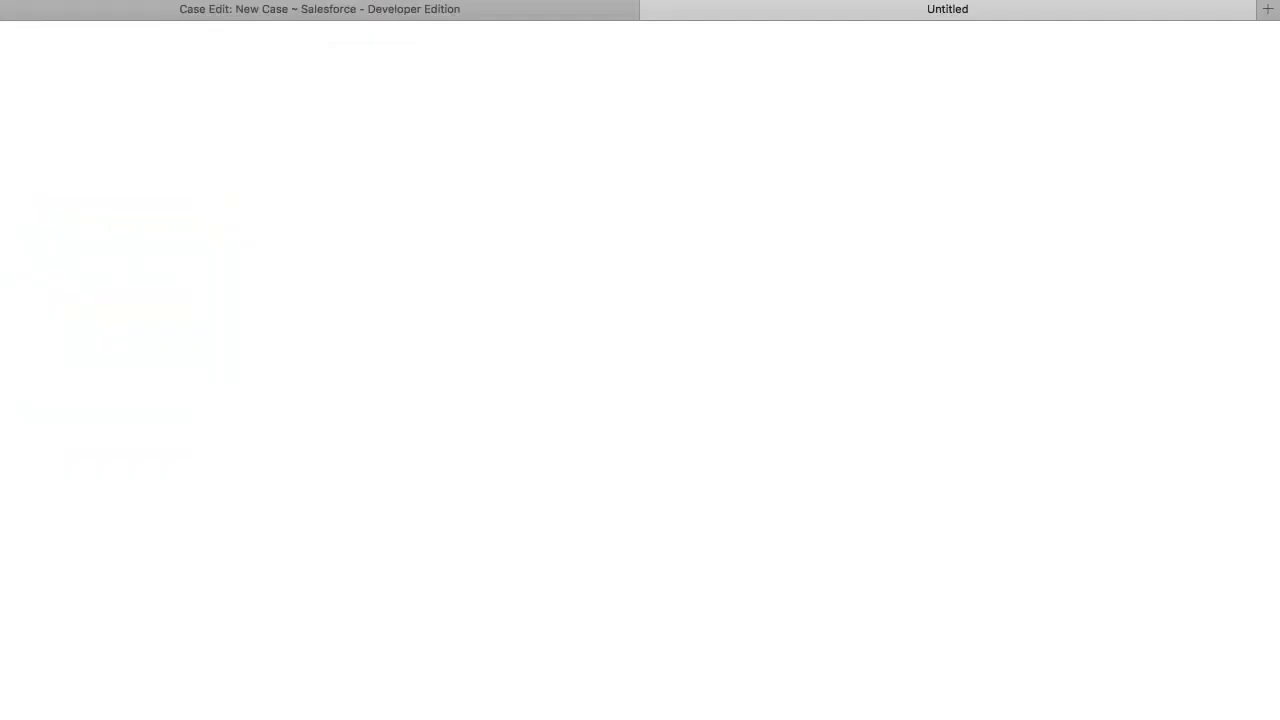
click(78, 233)
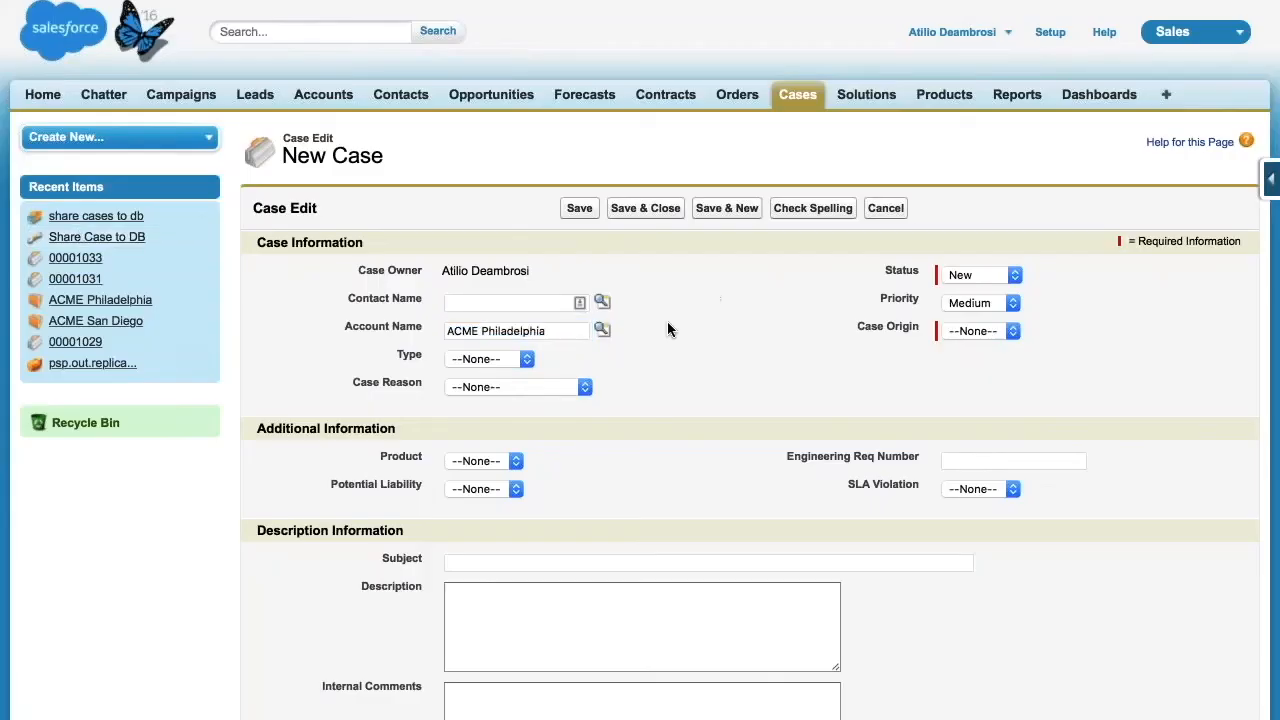
Set the case type to Electronic, the case reason to Performance and the case origin to Phone
click(527, 359)
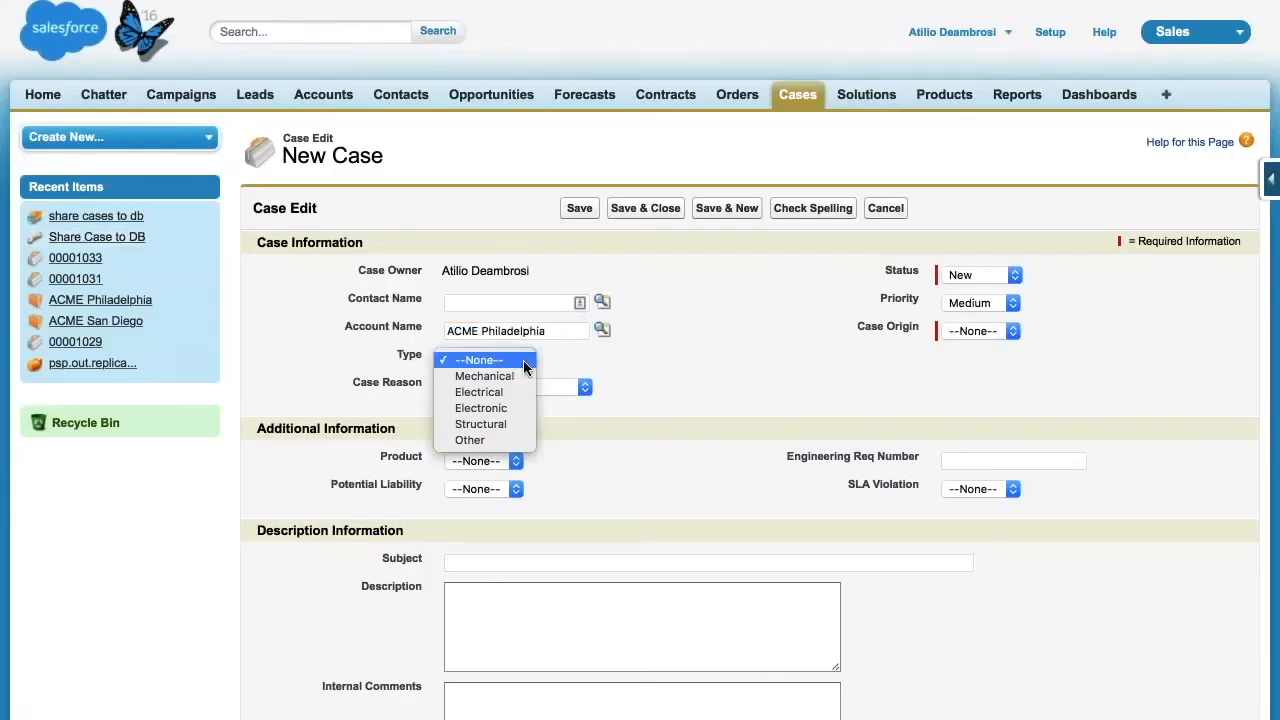
click(496, 409)
click(584, 389)
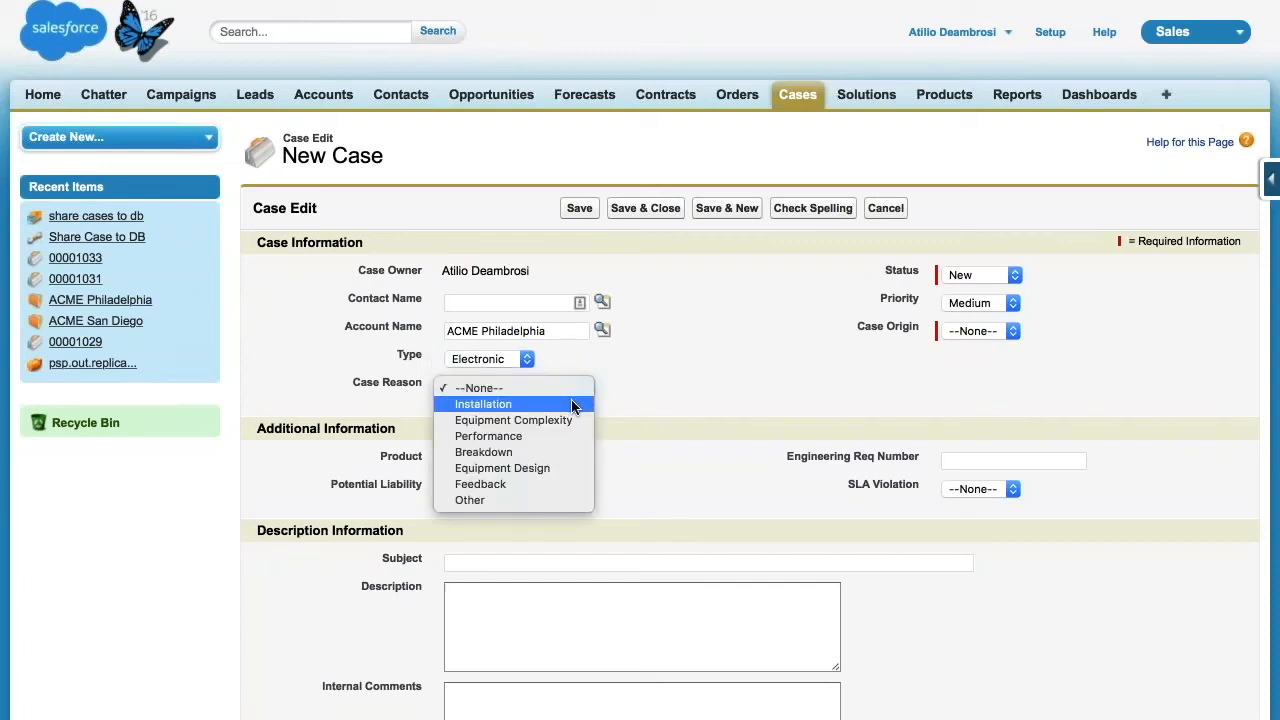
click(548, 436)
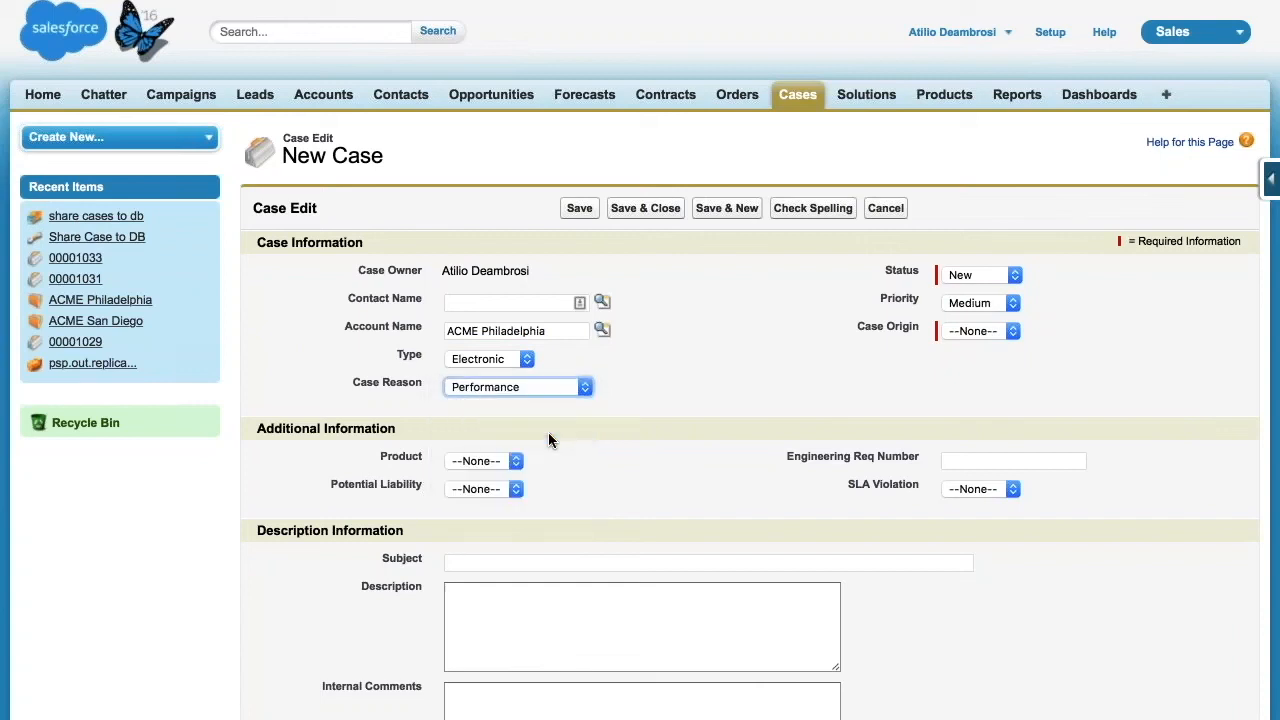
click(980, 338)
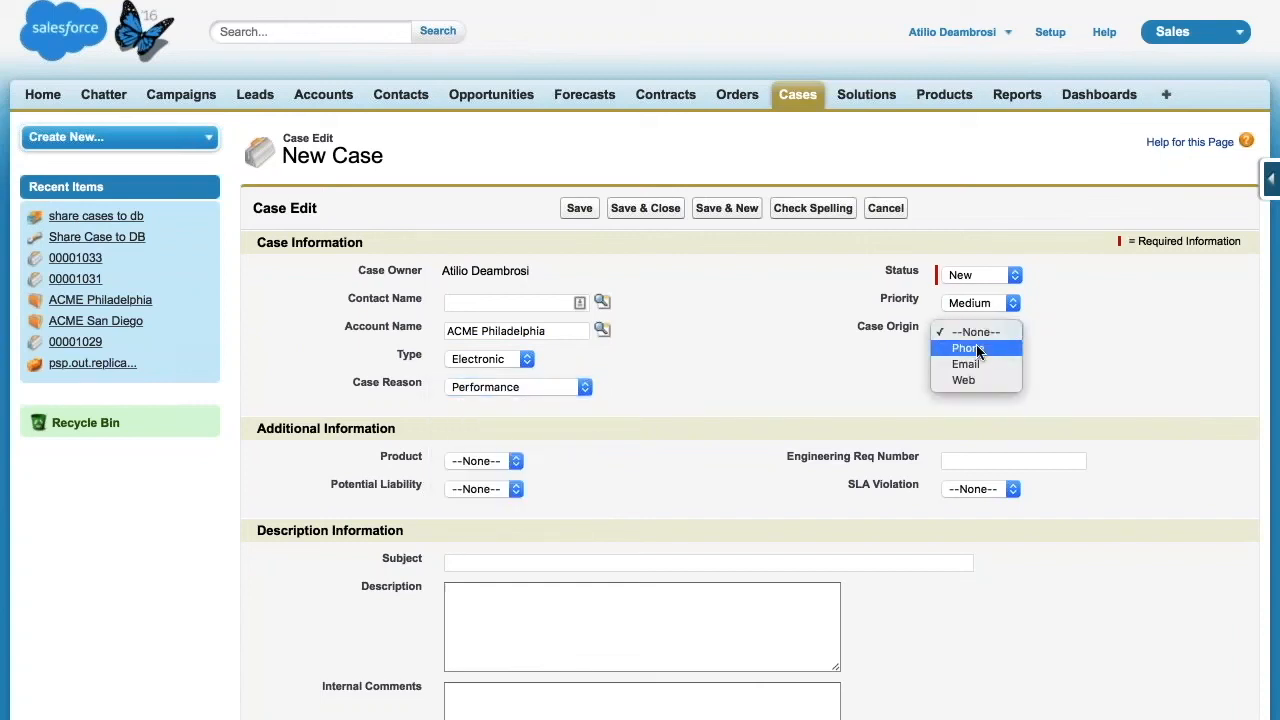
click(976, 344)
Enter the subject "Building locks are slow to engage." and save the case
click(635, 563)
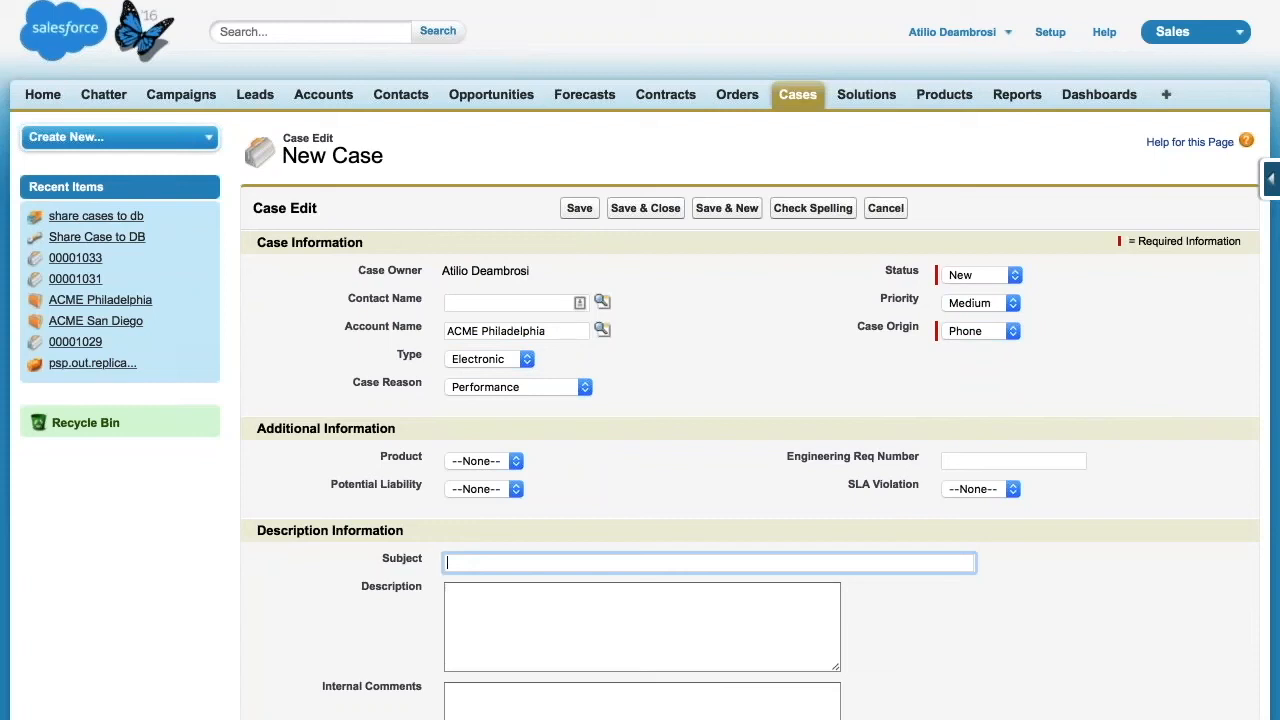
text(Building locks are slow to engage)
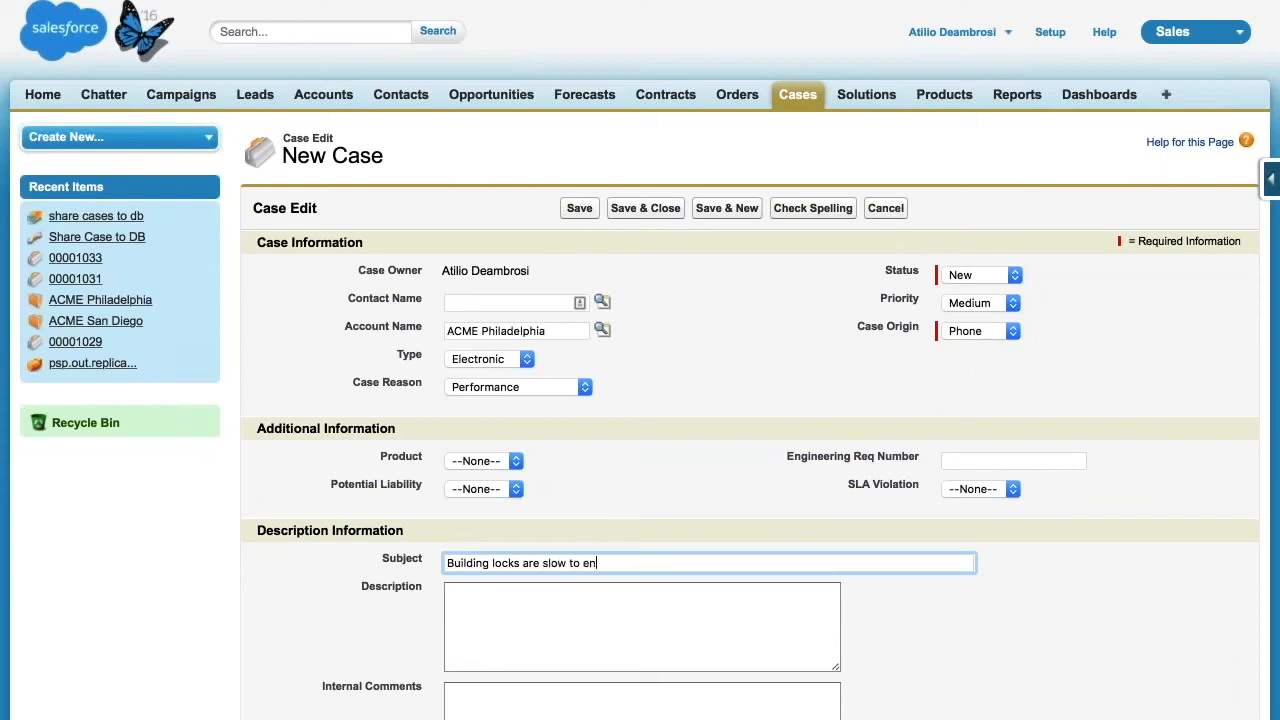
text(.)
click(579, 208)
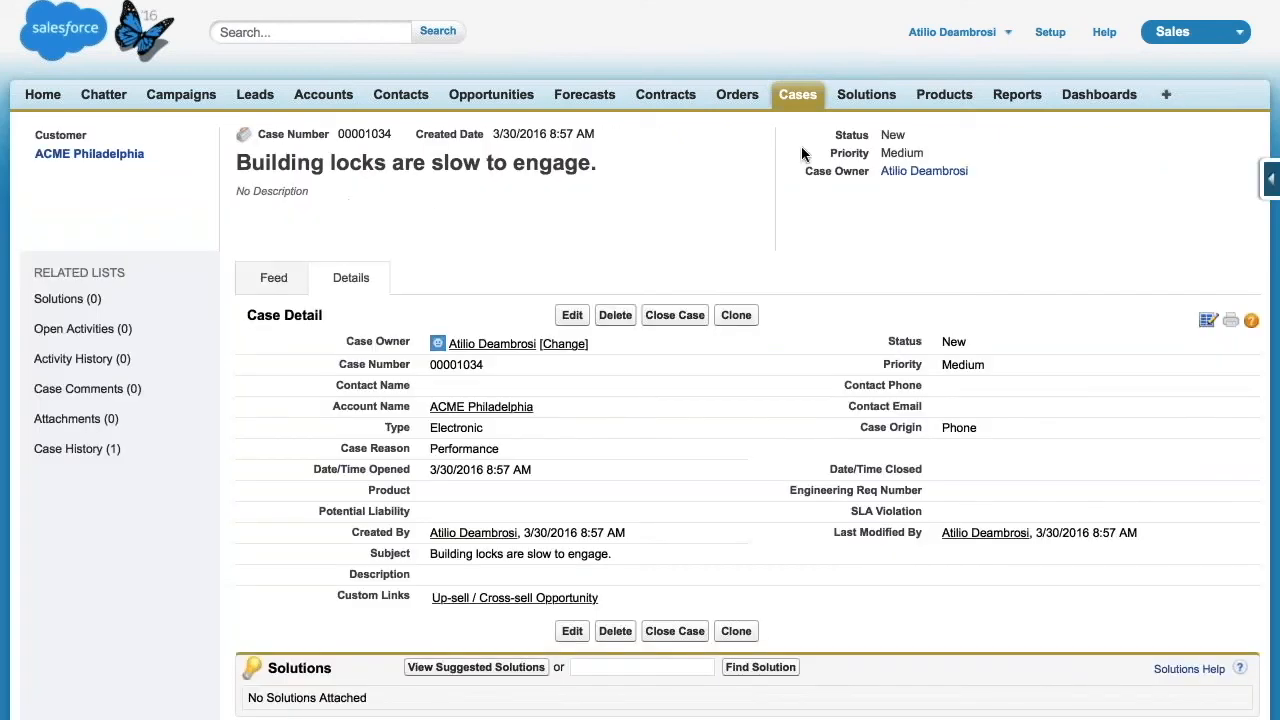
Switch to Perspectium Replicator, list all outbound messages, and inspect the Case.insert message without changing it
click(1180, 32)
click(1140, 230)
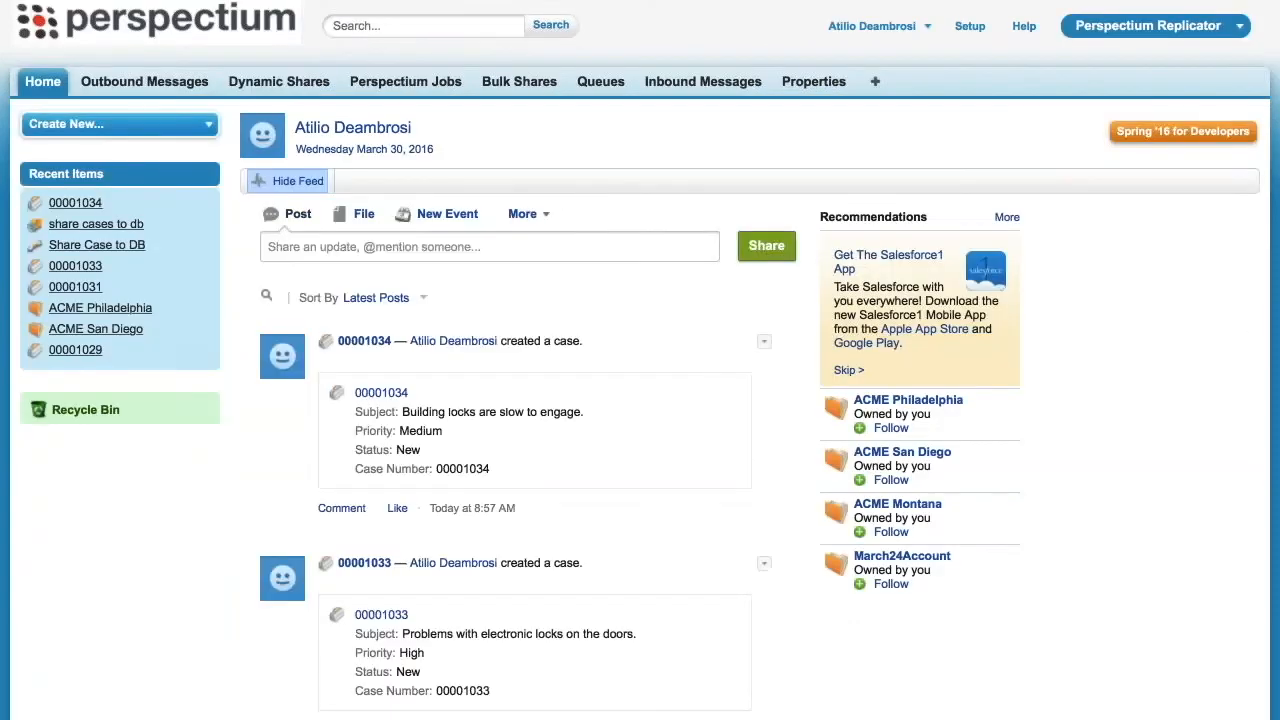
click(170, 82)
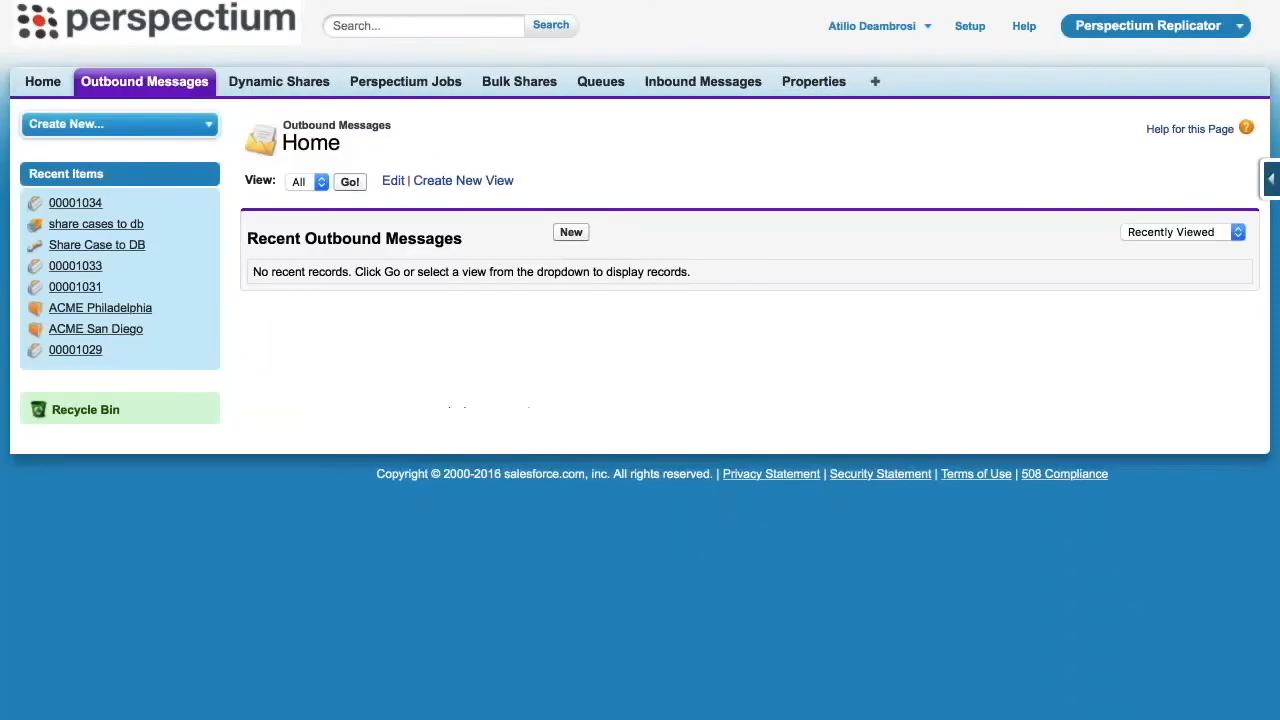
click(350, 181)
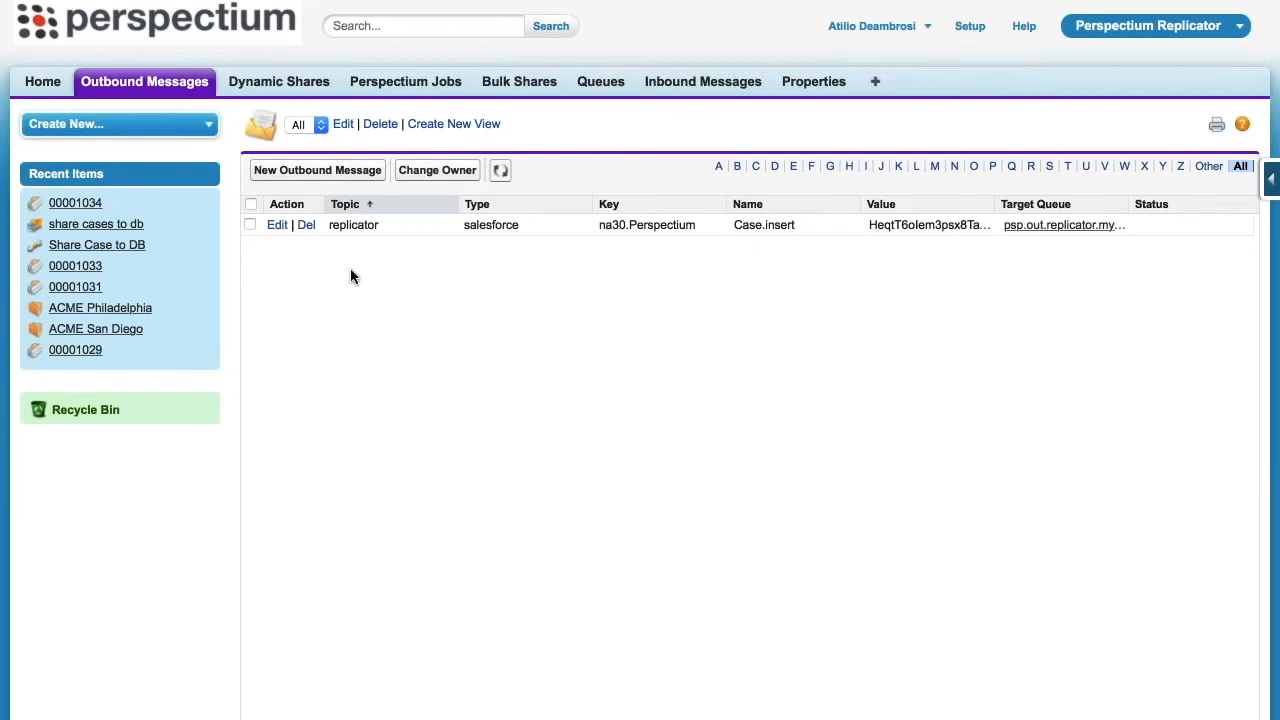
click(276, 225)
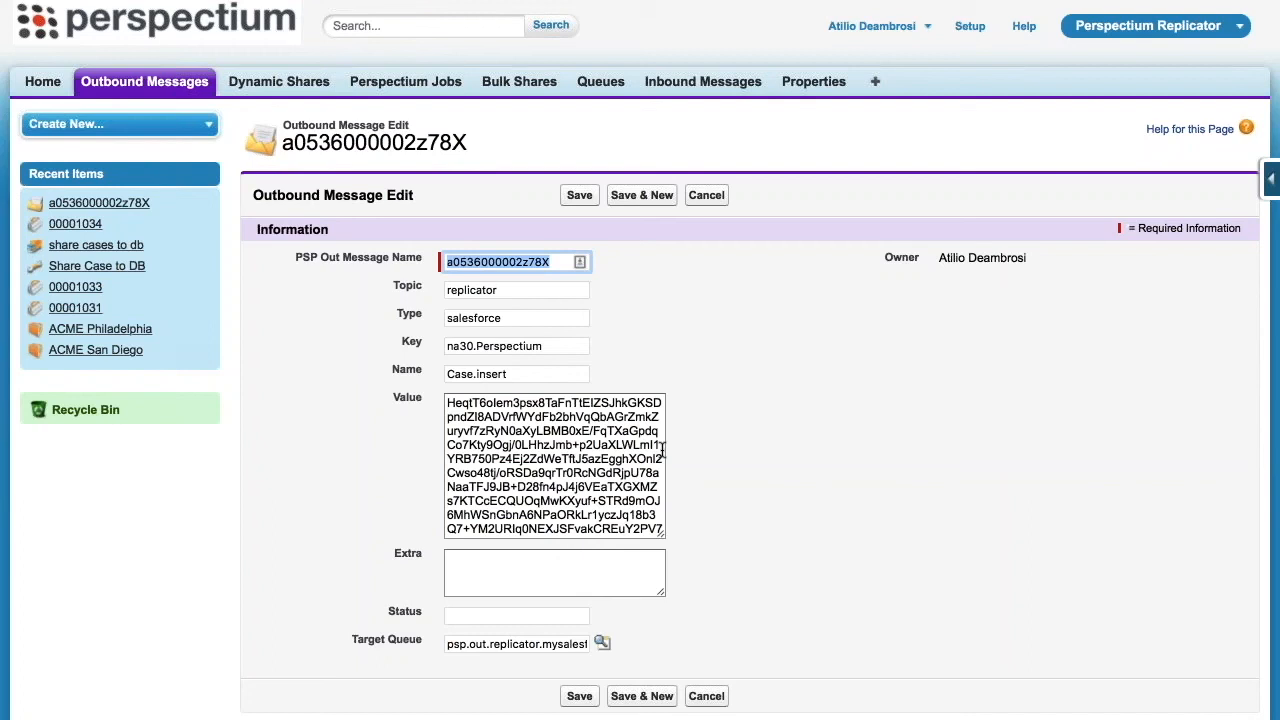
click(707, 697)
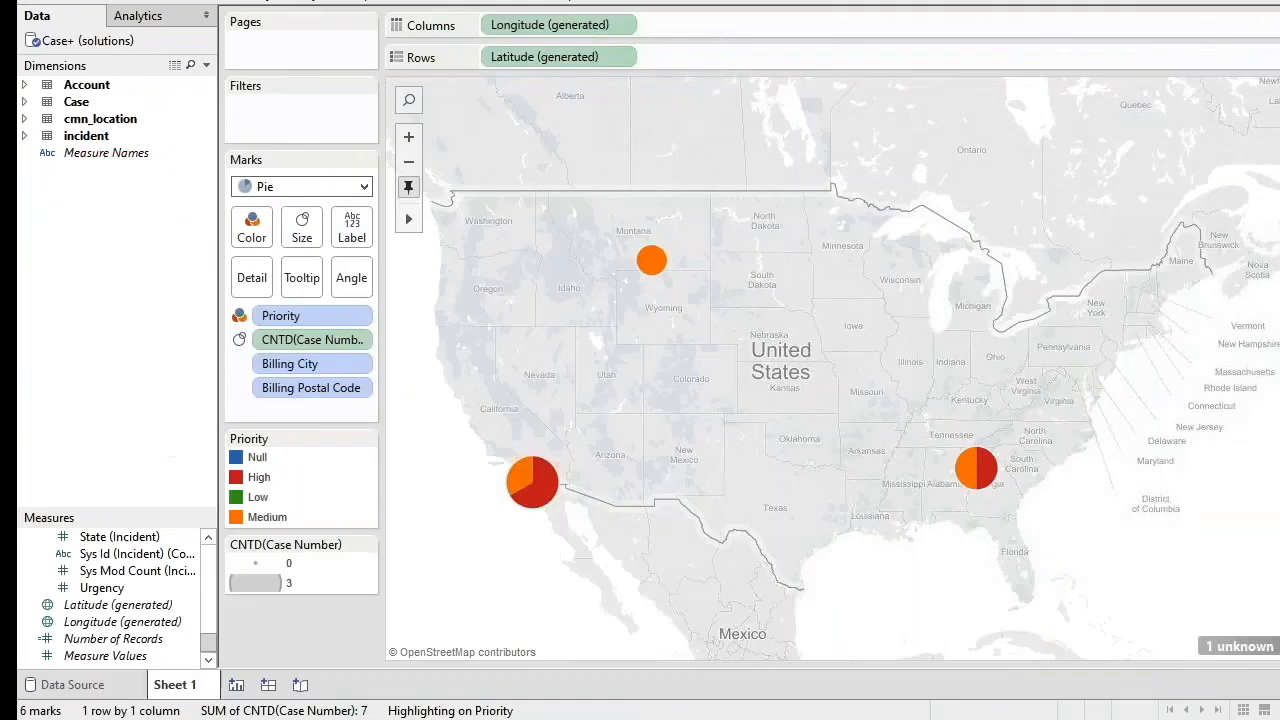
Switch to Tableau, refresh the Case+ (solutions) data source, and inspect the Philadelphia mark on the map
right_click(134, 40)
click(163, 74)
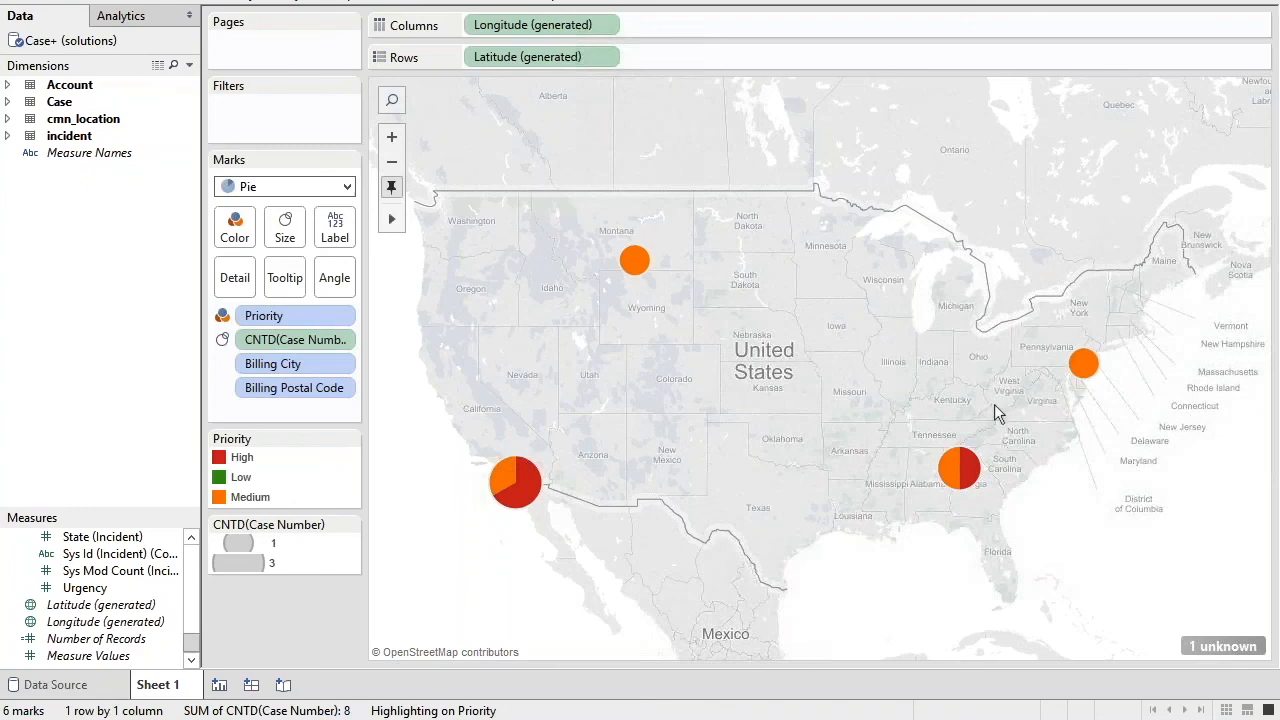
mouse_move(1084, 363)
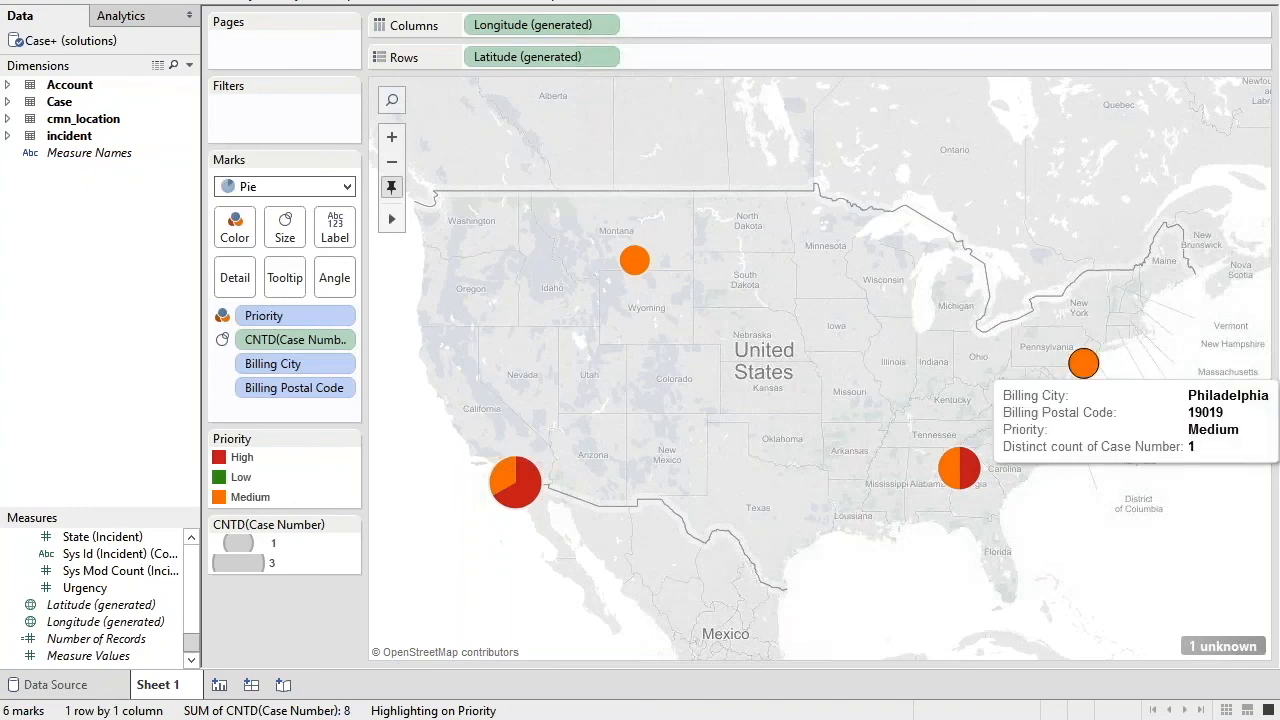